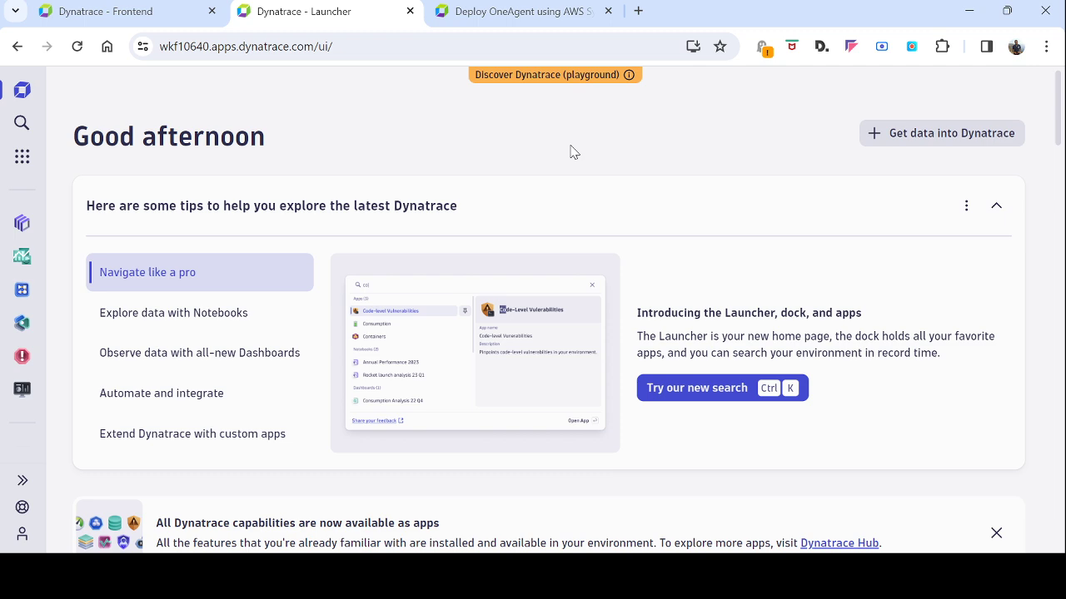
# Look through the launcher's app categories and open the AWS app under Infrastructure Observability.
pyautogui.click(22, 157)
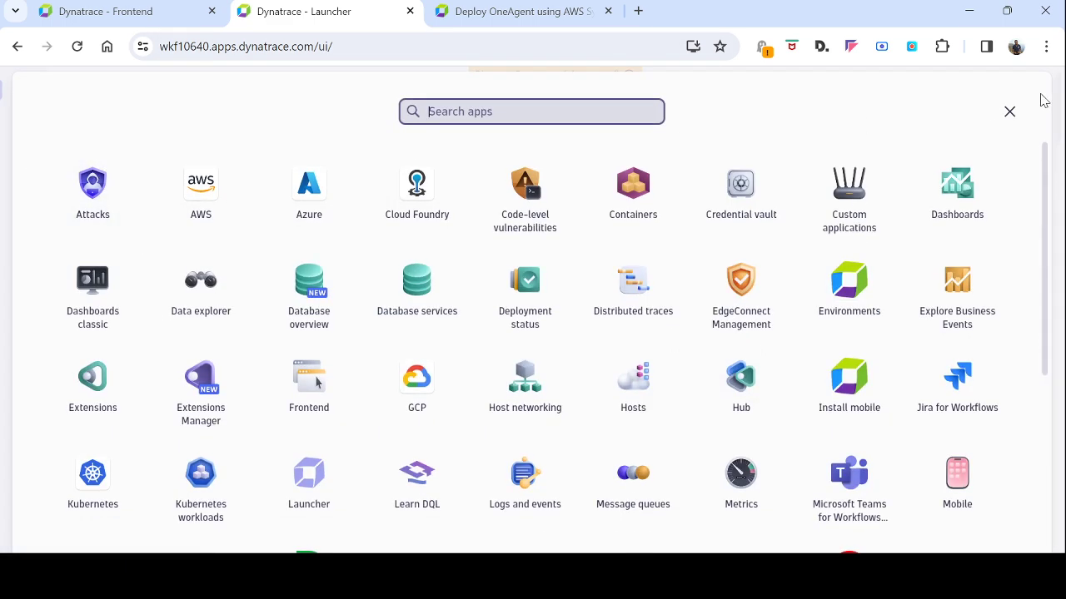
pyautogui.click(1009, 116)
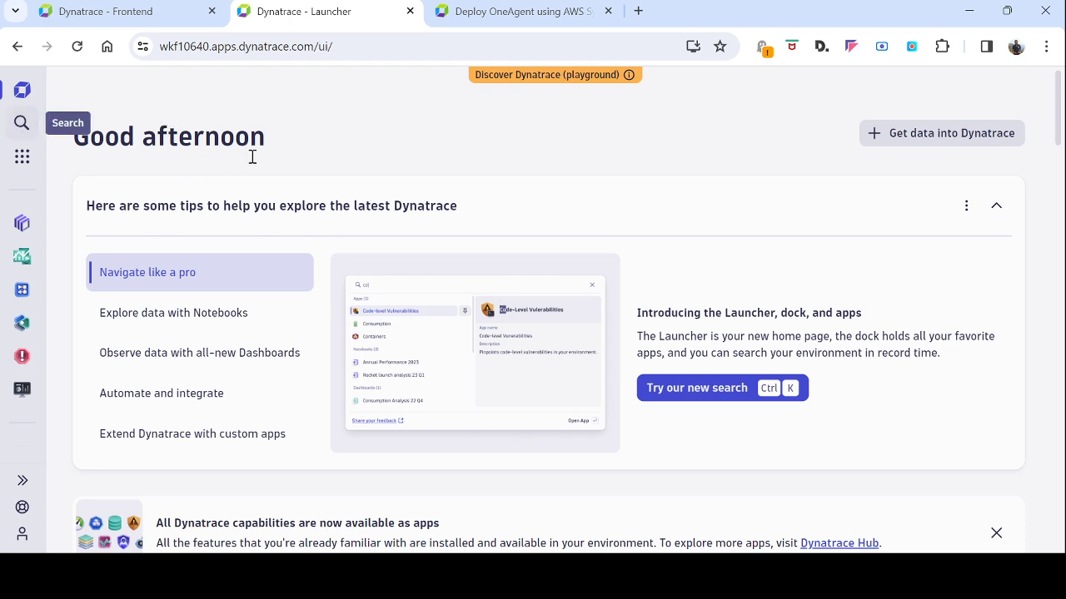
pyautogui.scroll(-5, 865, 257)
pyautogui.scroll(-4, 866, 257)
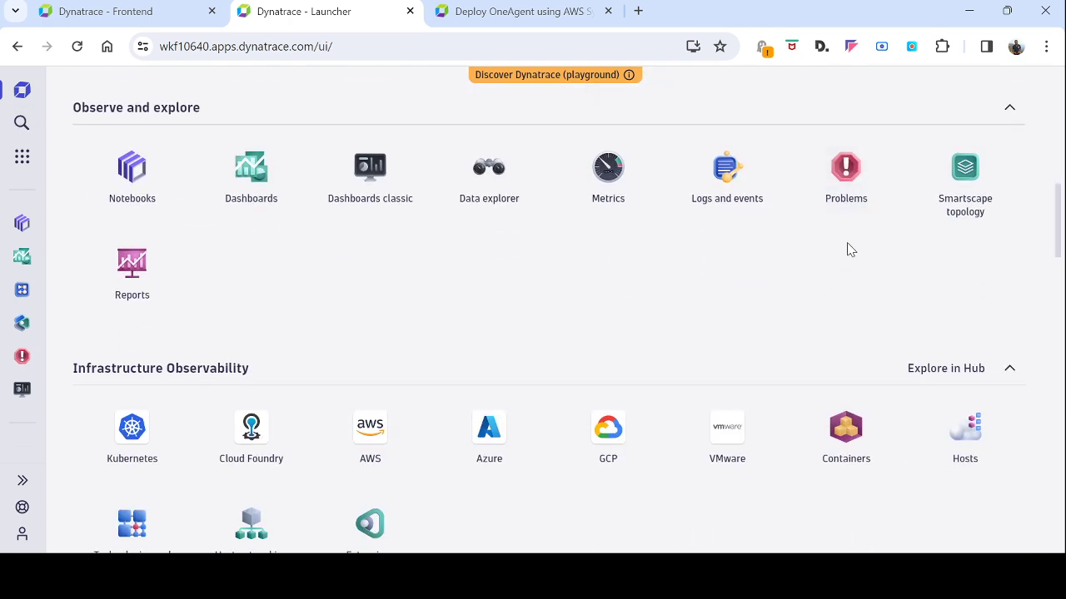
pyautogui.scroll(-1, 849, 250)
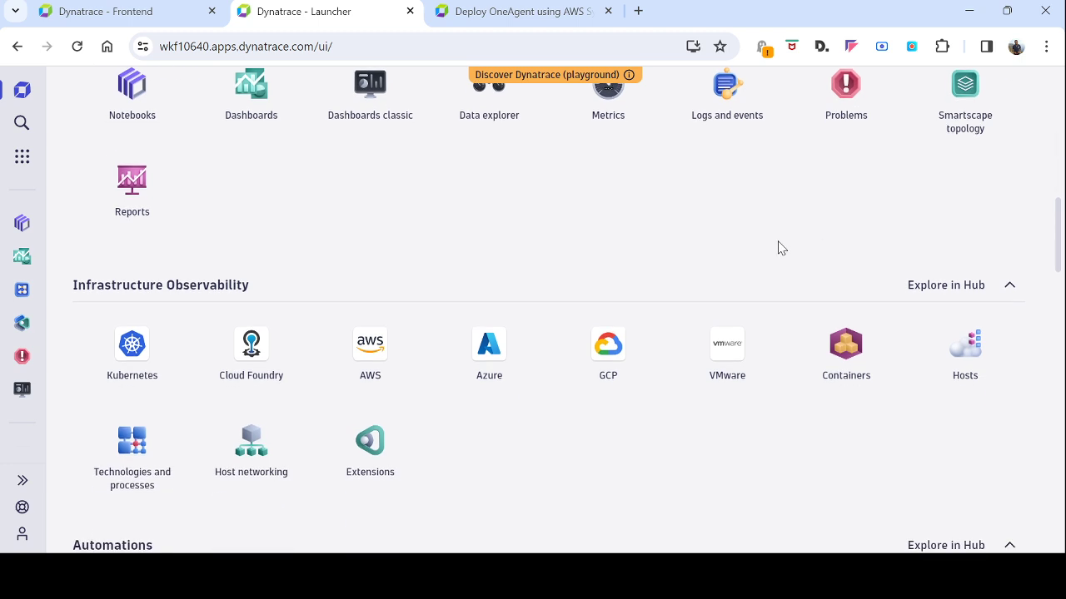
pyautogui.moveTo(86, 285); pyautogui.dragTo(235, 285)
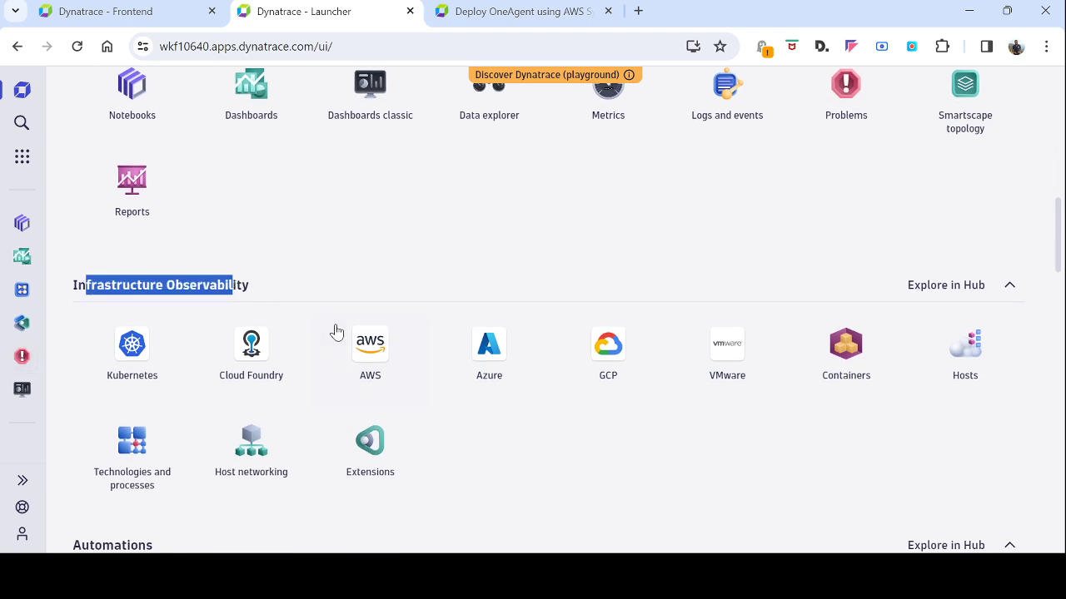
pyautogui.click(369, 350)
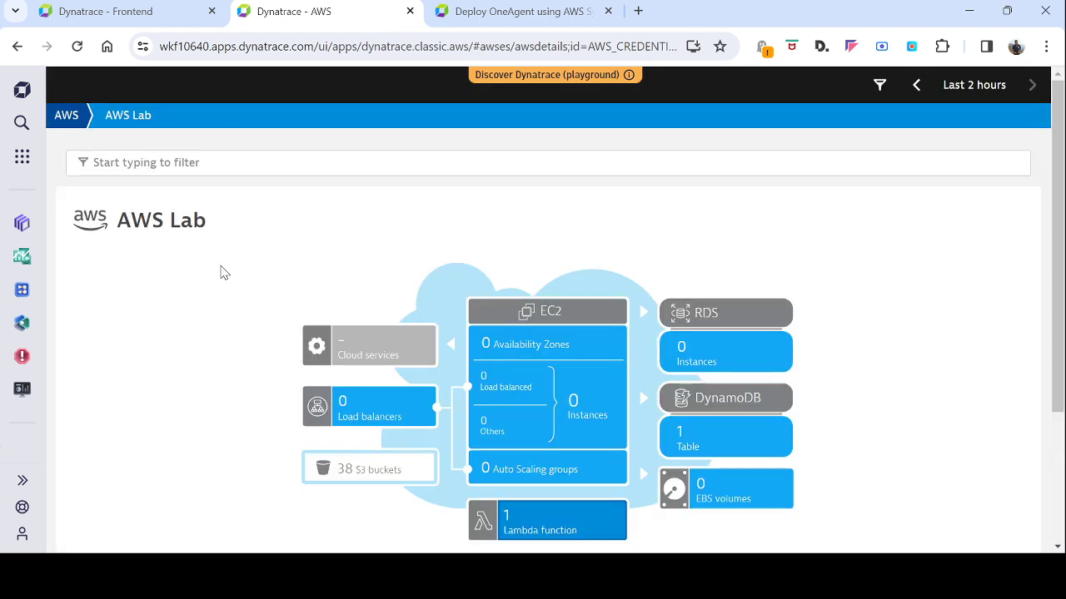
# Go back to the overview of all monitored AWS environments and reopen AWS Lab.
pyautogui.click(67, 114)
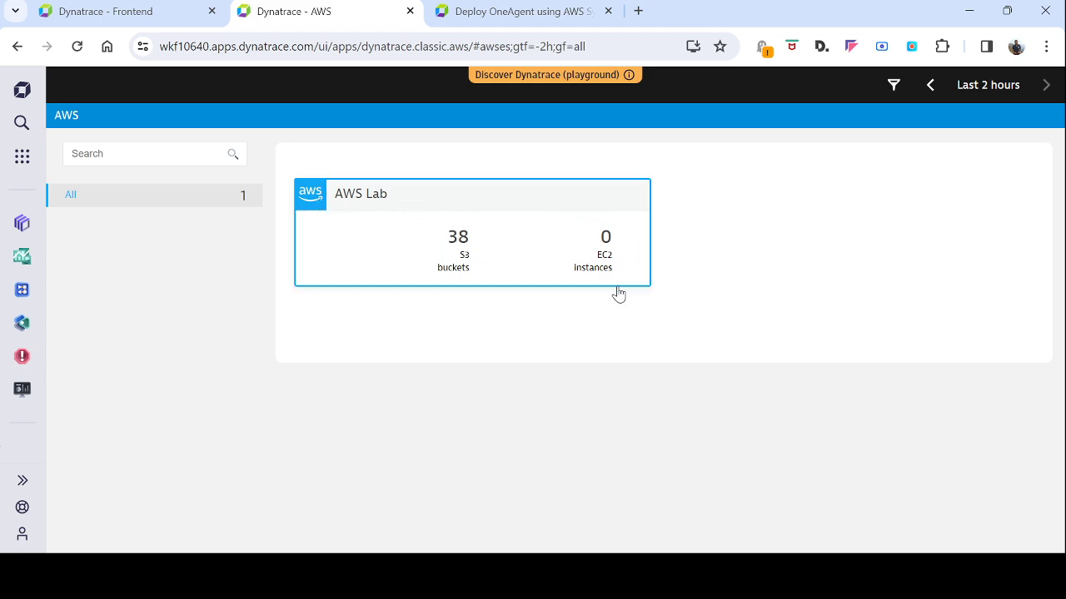
pyautogui.click(463, 250)
pyautogui.scroll(-2, 969, 281)
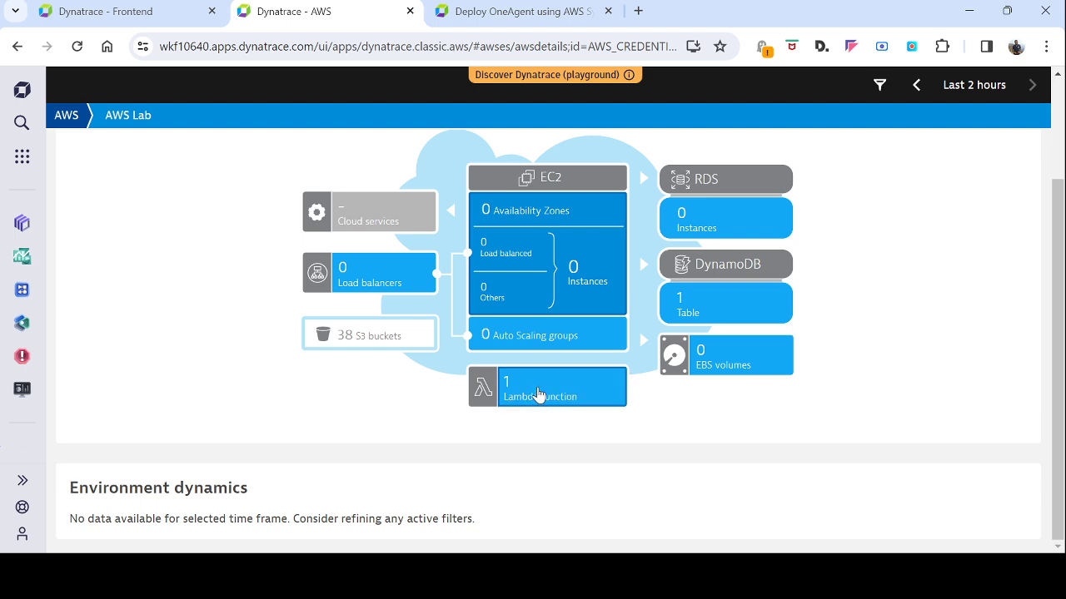
# Show the Lambda function section of AWS Lab, followed by the DynamoDB table overview.
pyautogui.click(507, 393)
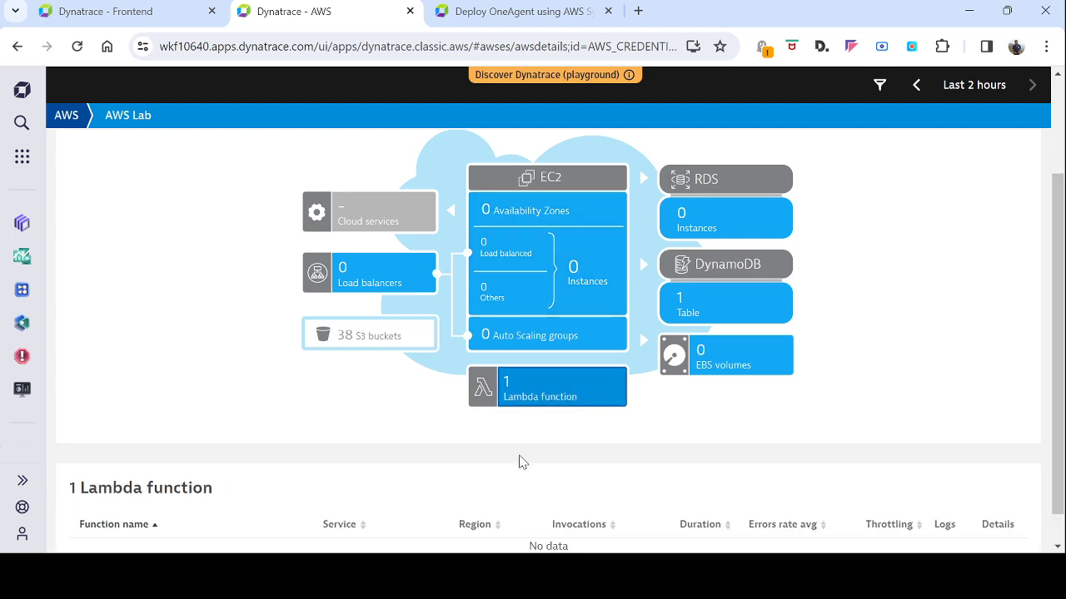
pyautogui.click(701, 312)
pyautogui.scroll(-2, 354, 466)
pyautogui.scroll(-1, 350, 469)
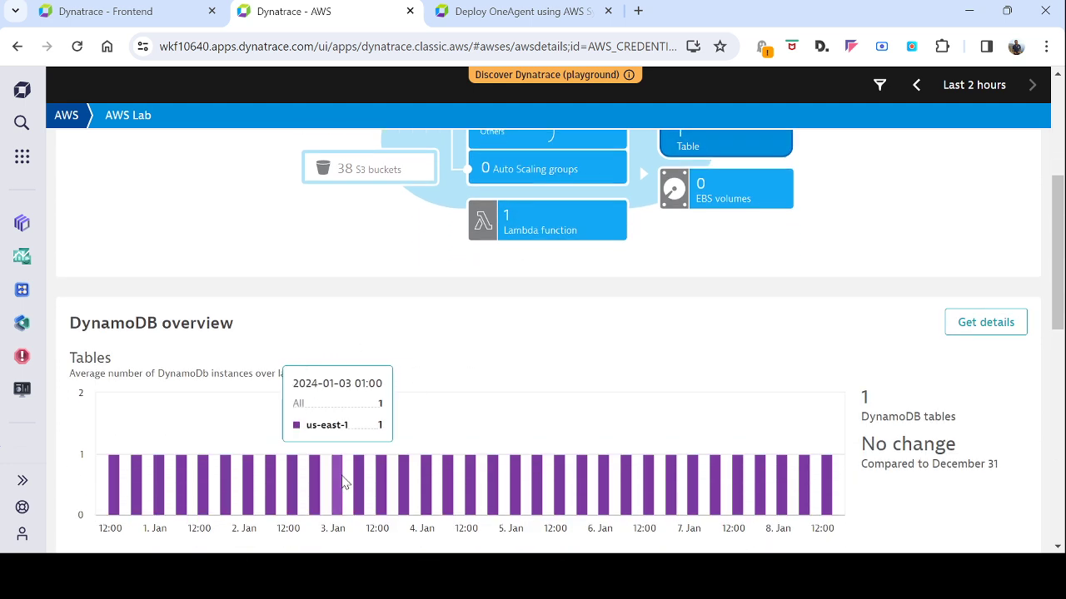
# Open the user-info-service-discover Lambda function's service page and review its performance metrics, resource utilization, related services and events.
pyautogui.click(569, 233)
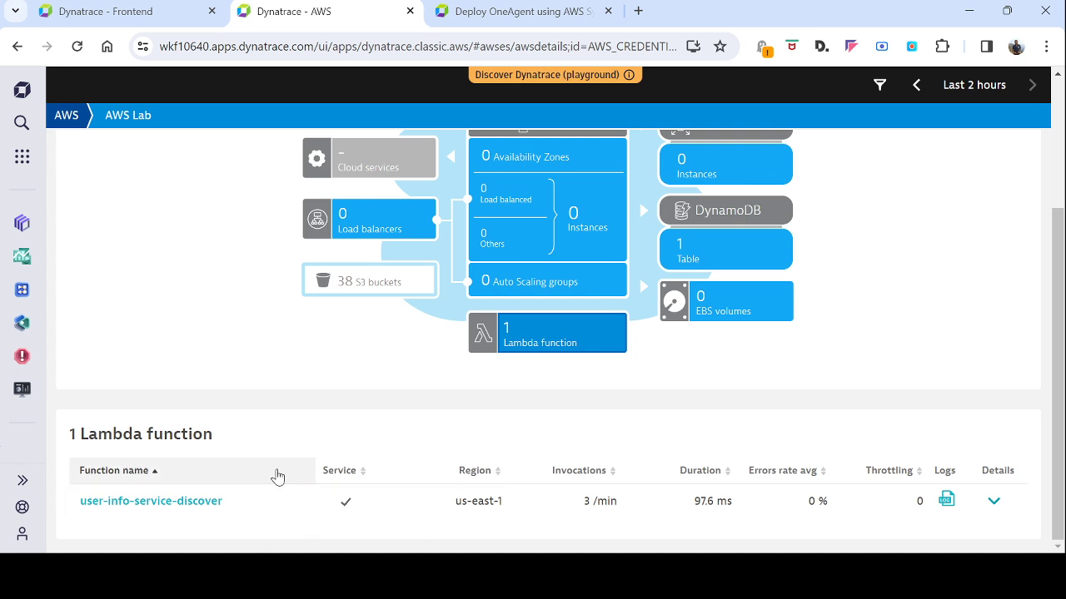
pyautogui.click(139, 504)
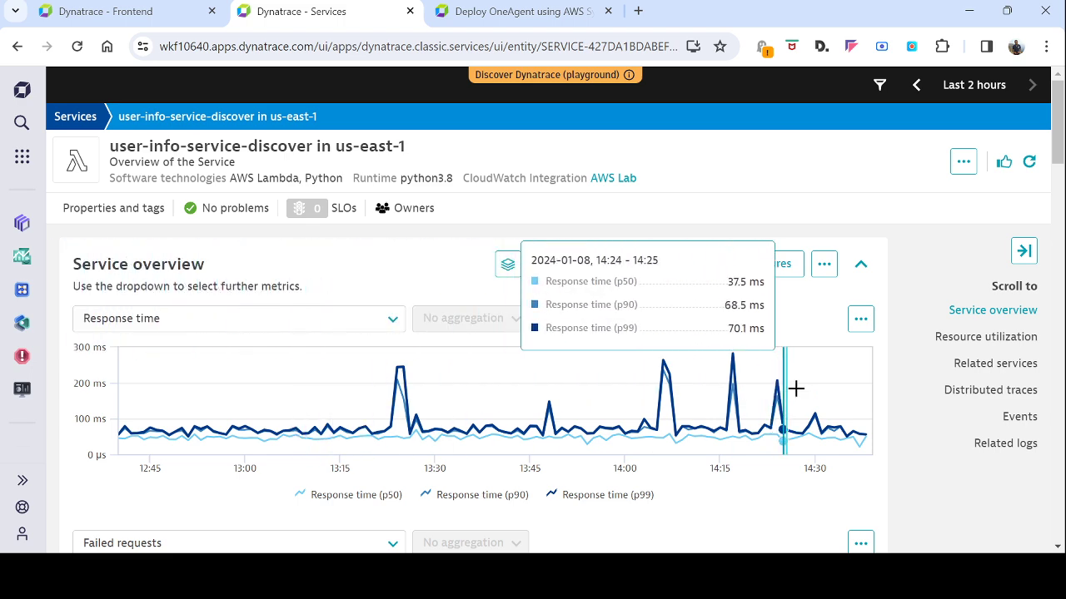
pyautogui.scroll(-5, 885, 386)
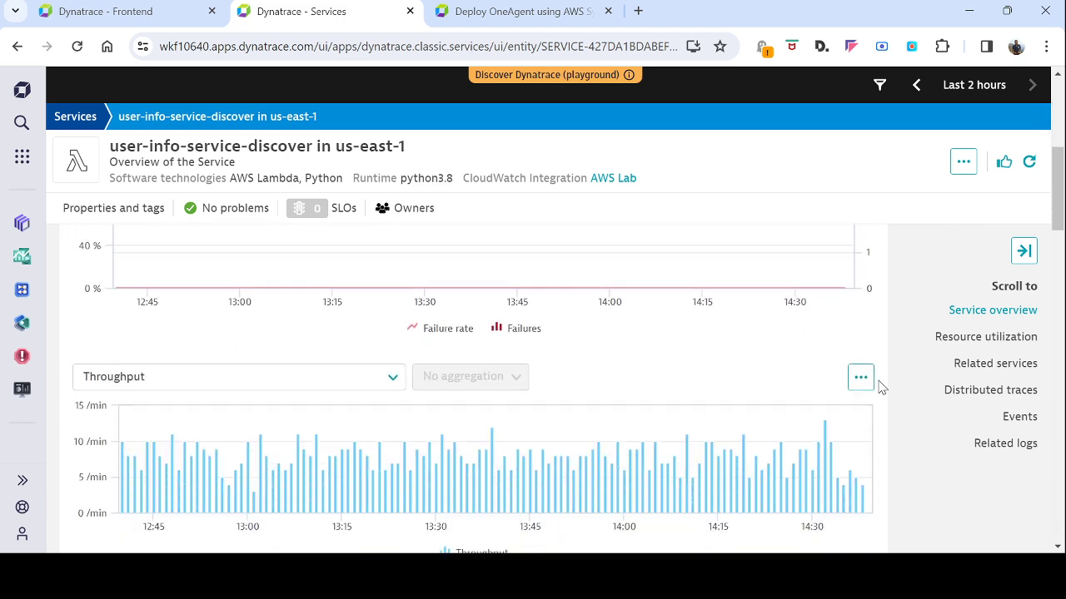
pyautogui.scroll(-7, 881, 387)
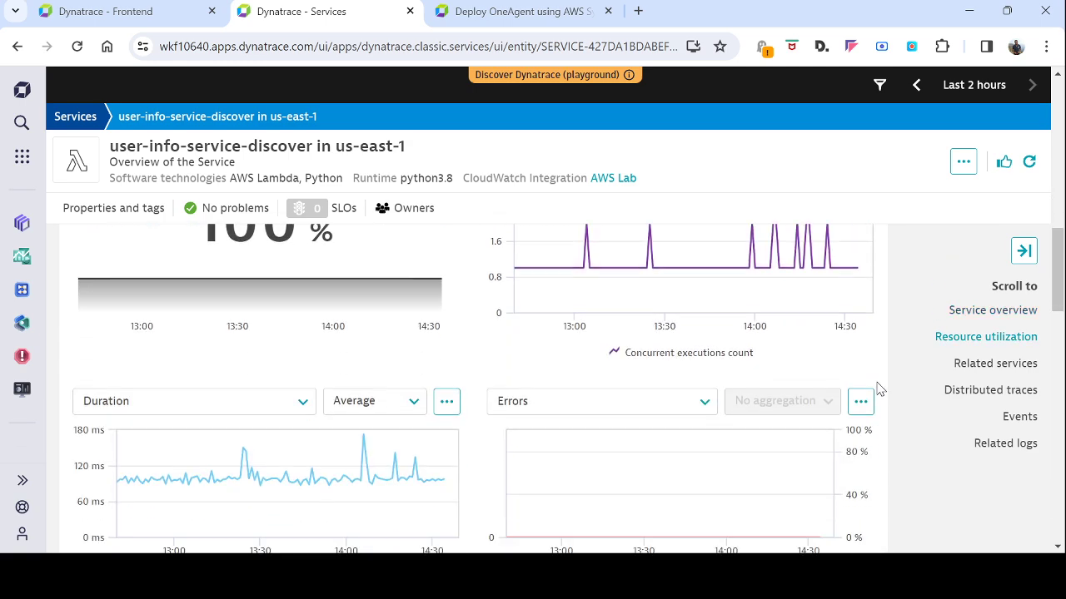
pyautogui.scroll(-6, 880, 387)
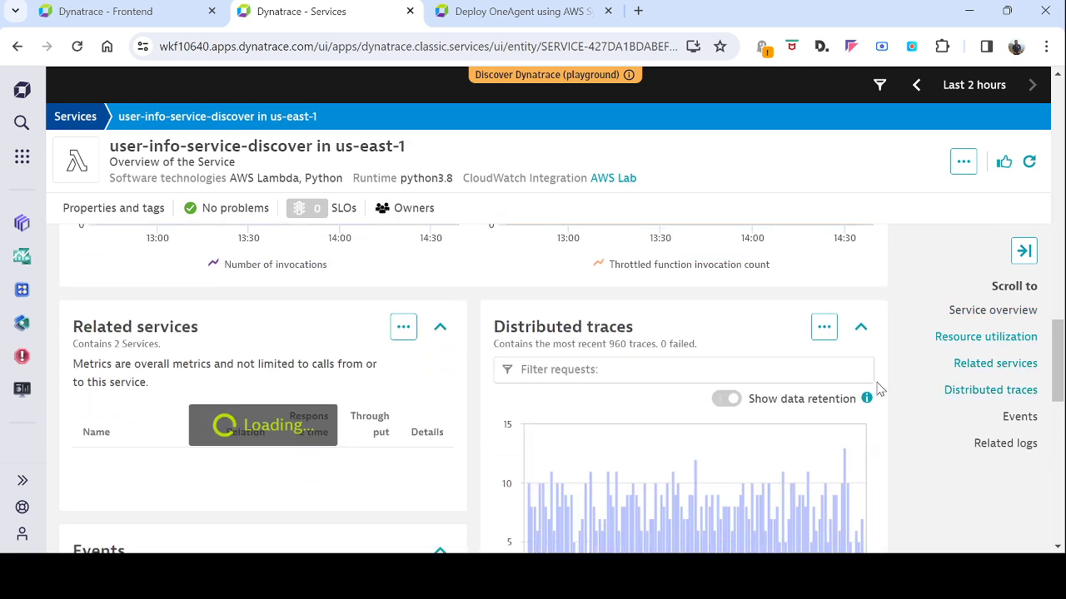
pyautogui.scroll(-1, 878, 390)
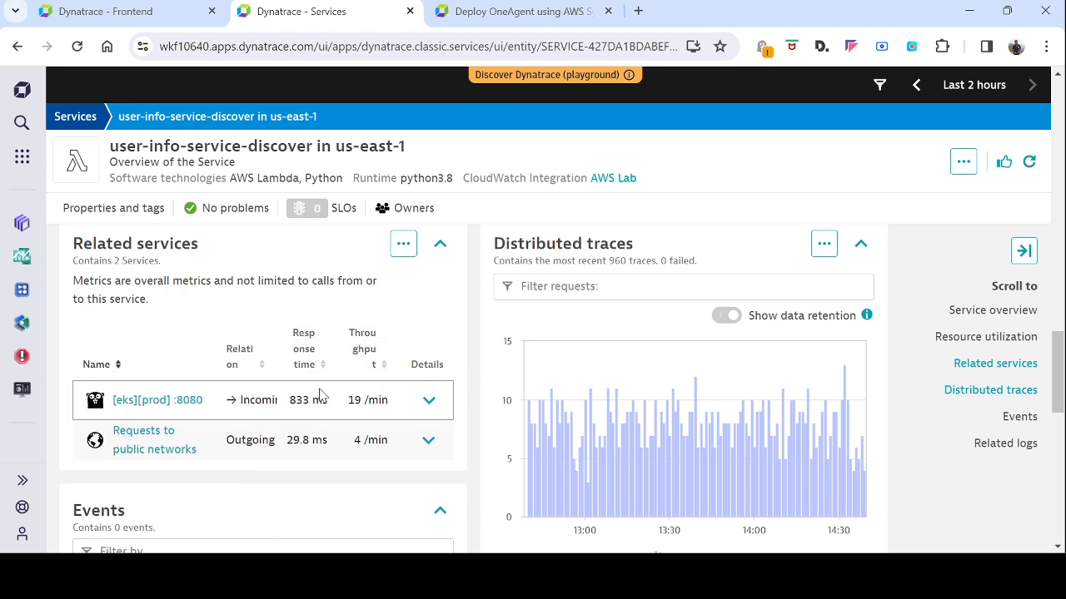
pyautogui.scroll(-3, 899, 423)
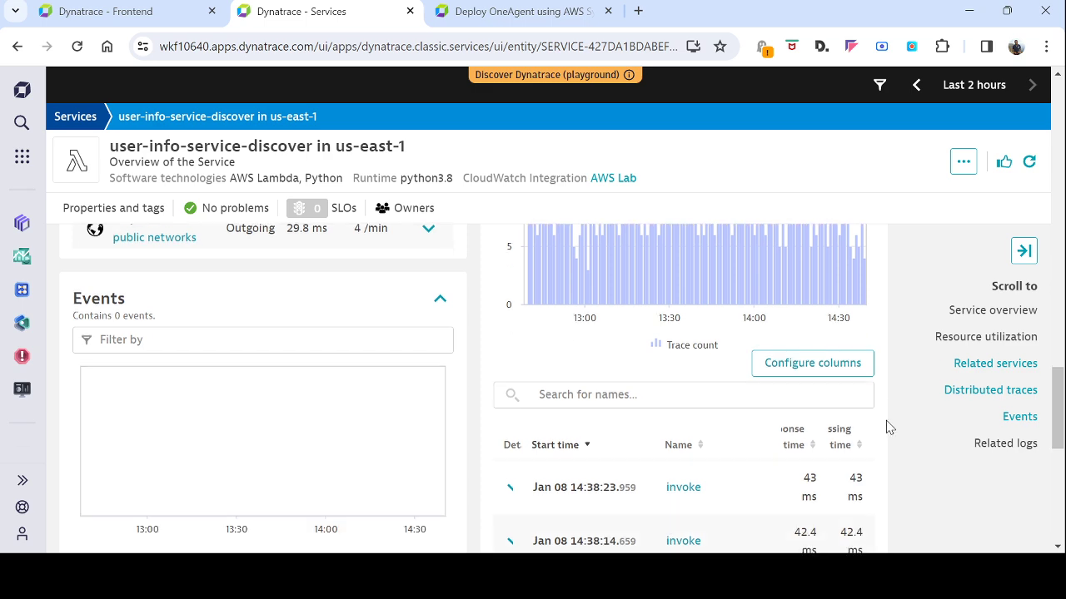
pyautogui.scroll(4, 866, 392)
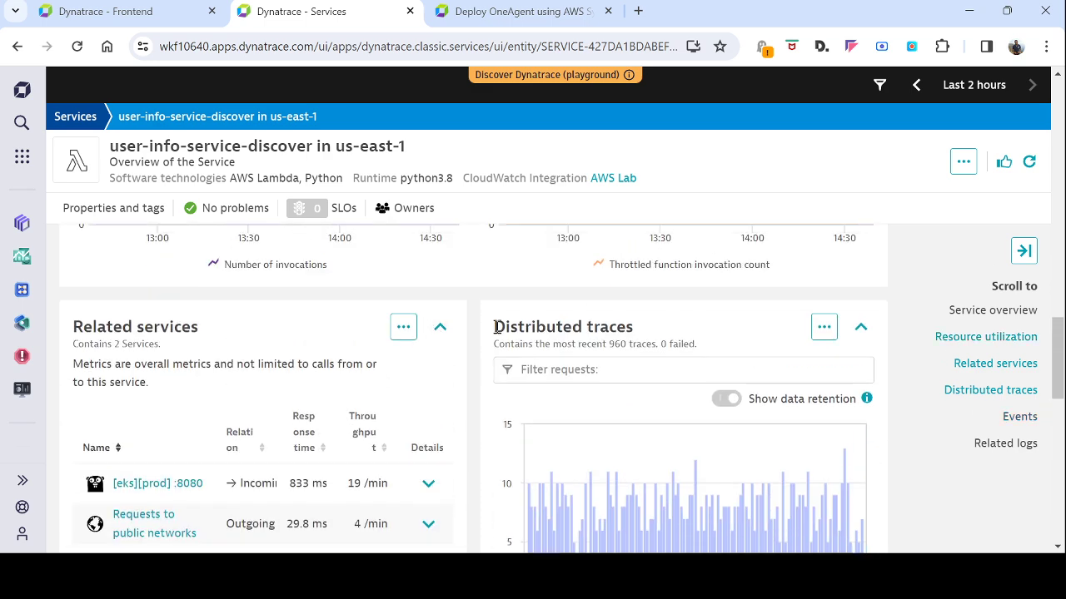
# Look through the distributed traces and expand the invoke trace from Jan 08 14:37:47.
pyautogui.moveTo(496, 326); pyautogui.dragTo(650, 324)
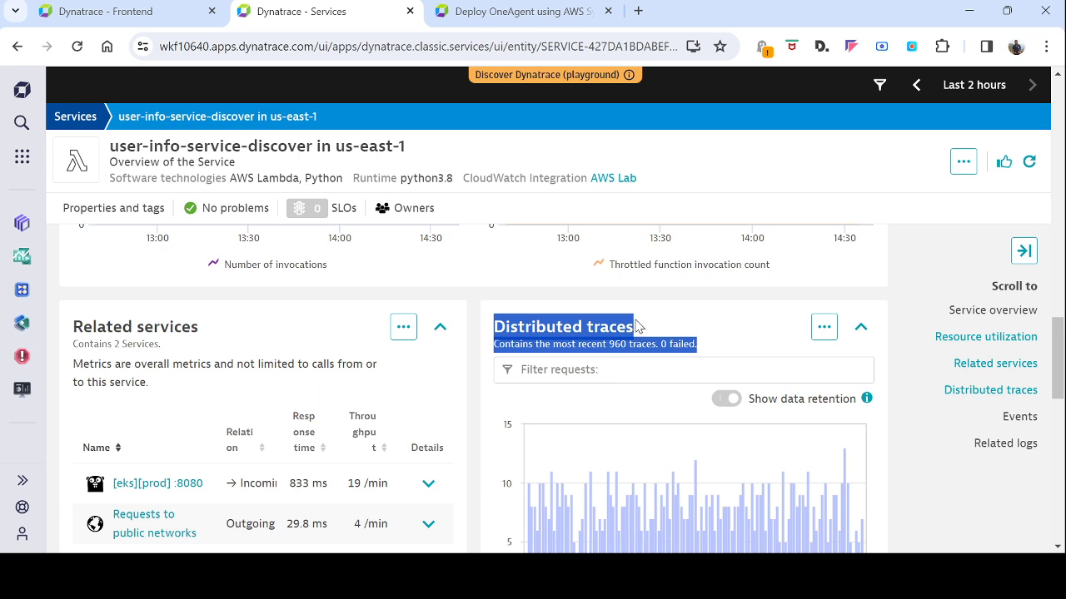
pyautogui.scroll(-6, 897, 425)
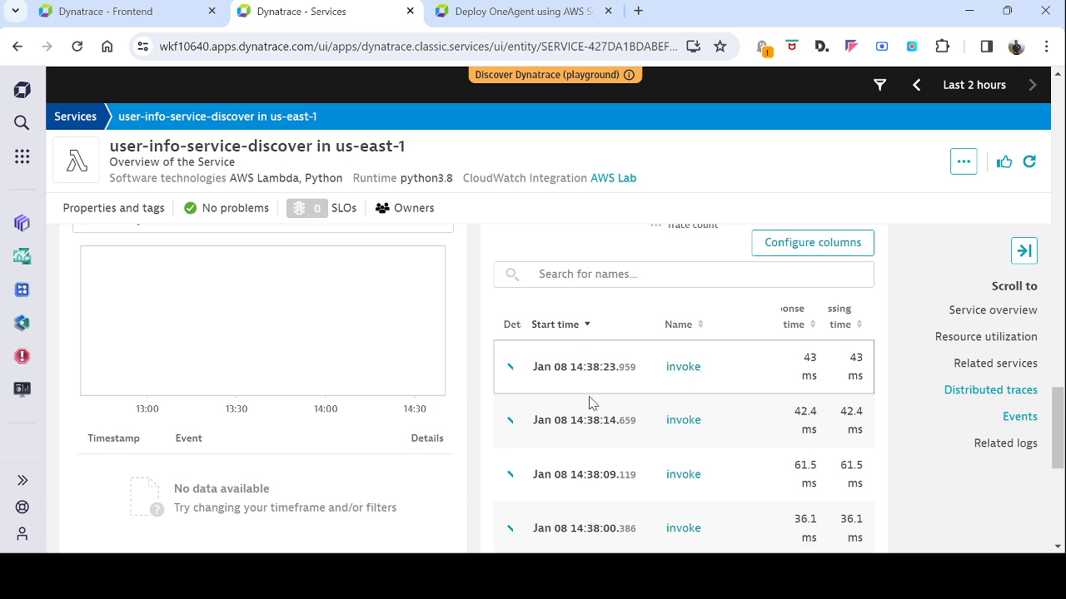
pyautogui.scroll(-3, 660, 455)
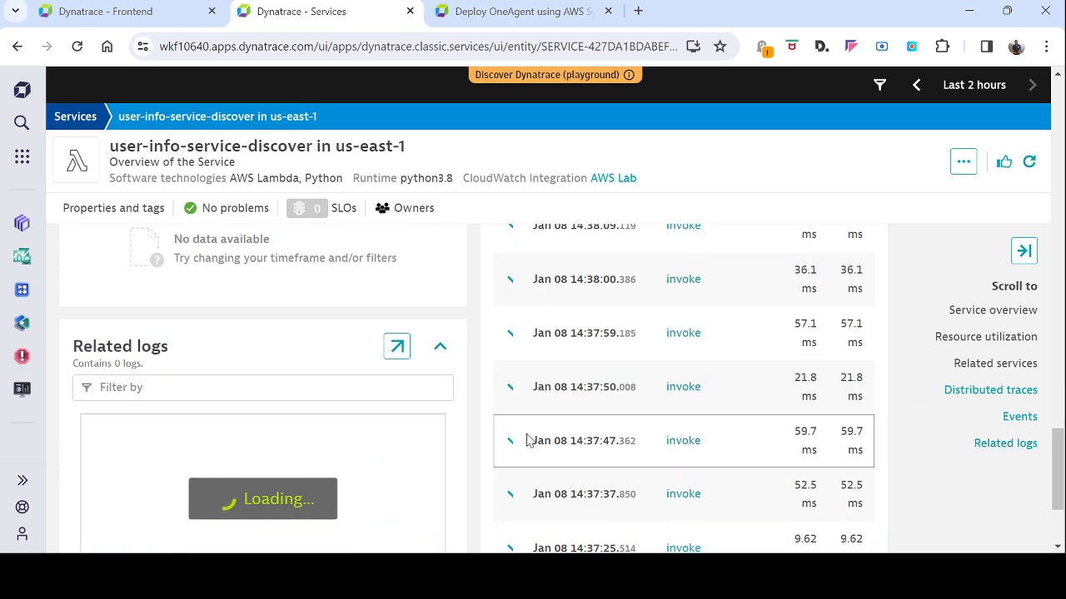
pyautogui.click(512, 444)
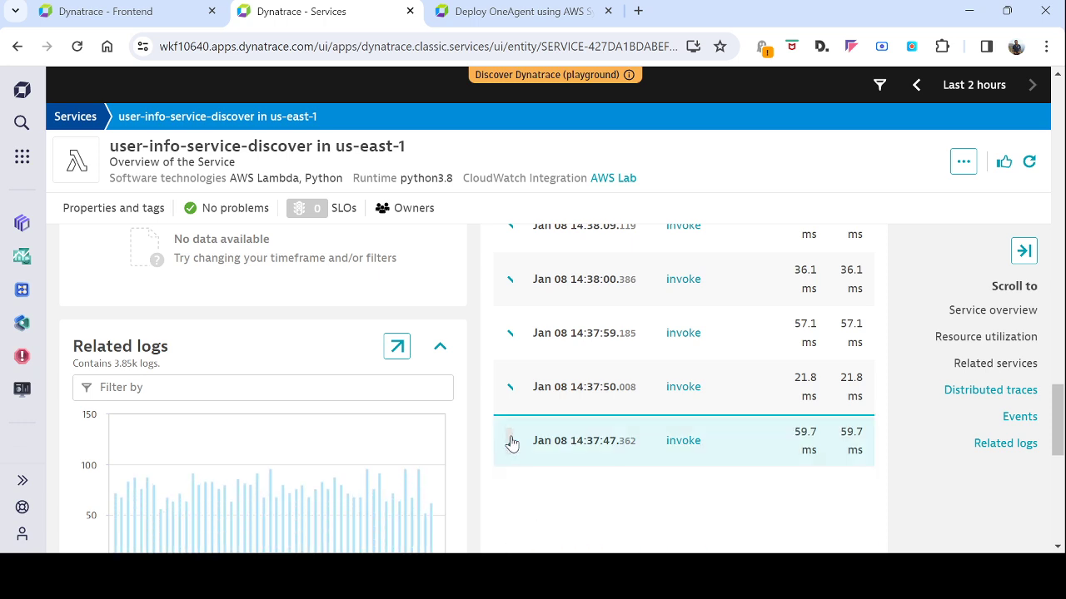
# Review the trace's topology and timings and expand the newest entry in the related logs.
pyautogui.scroll(-2, 549, 442)
pyautogui.scroll(-1, 583, 437)
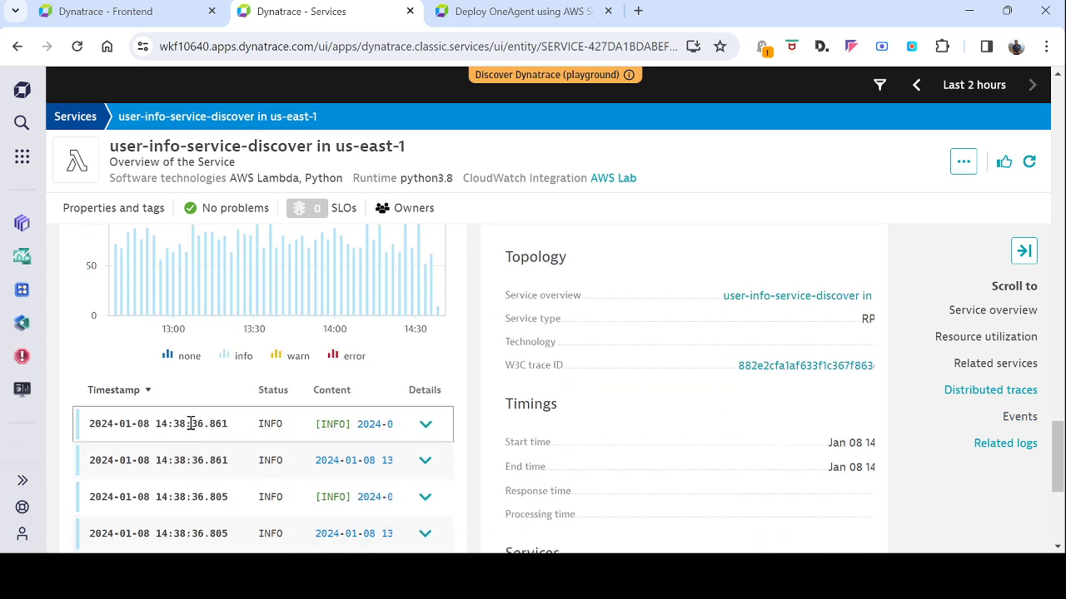
pyautogui.click(424, 424)
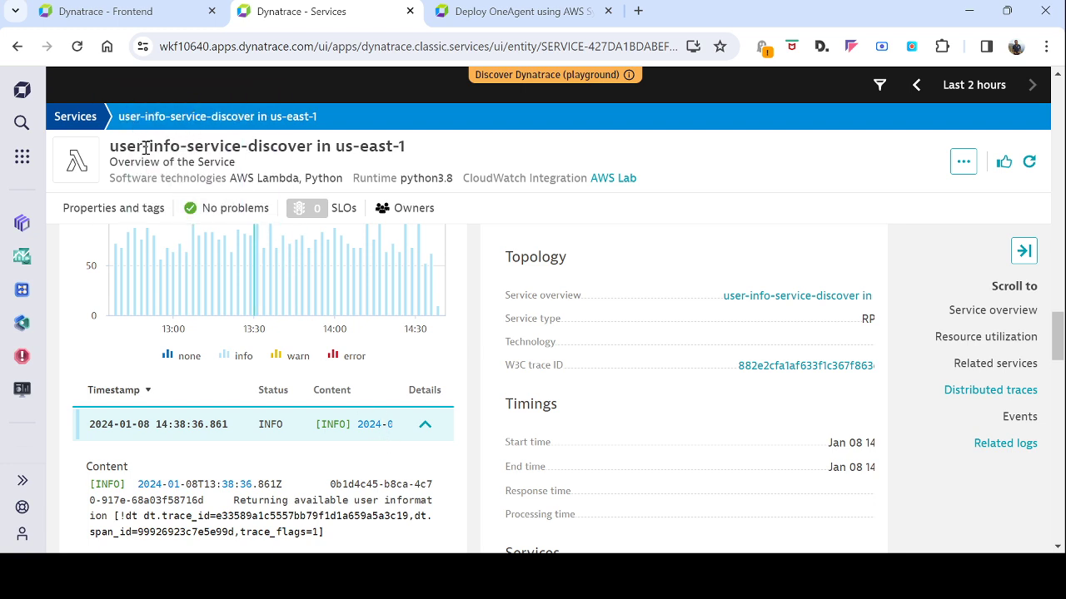
# Leave the Lambda service page for the services overview and reopen the AWS app from the full app list.
pyautogui.click(74, 117)
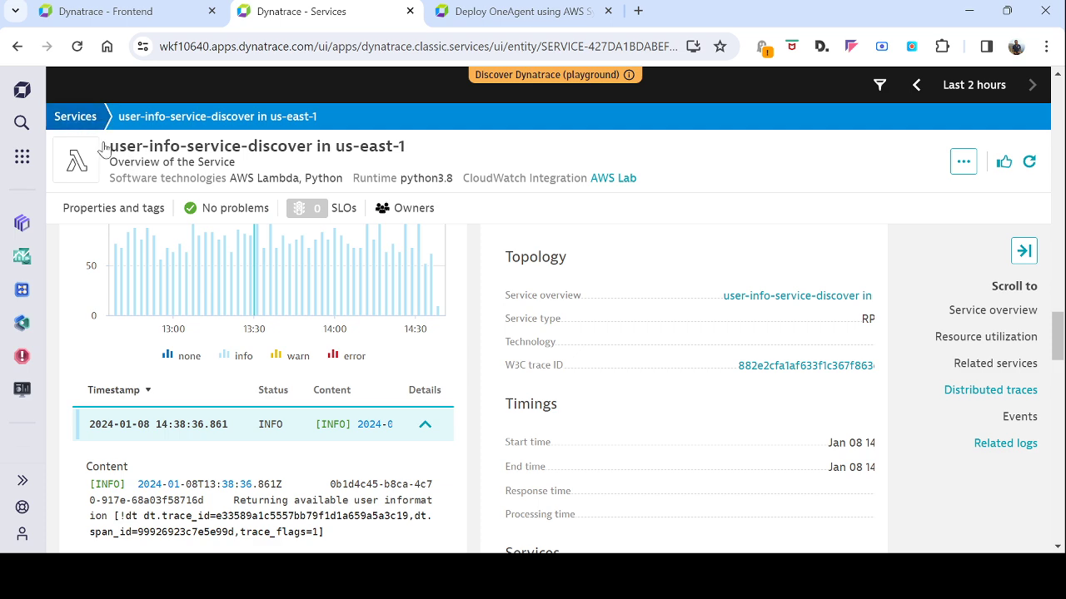
pyautogui.click(21, 155)
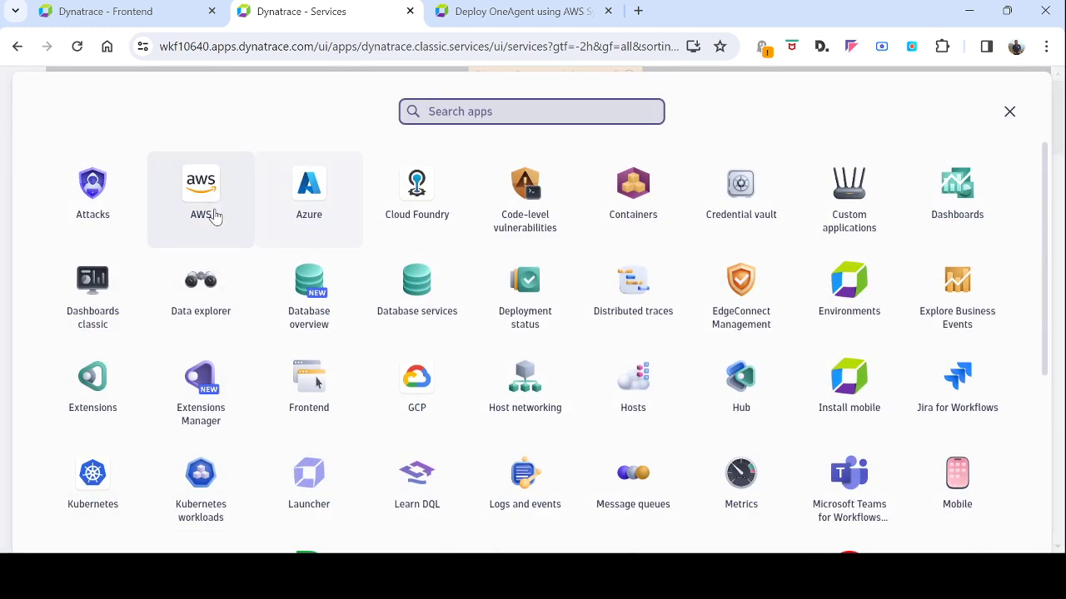
pyautogui.click(206, 208)
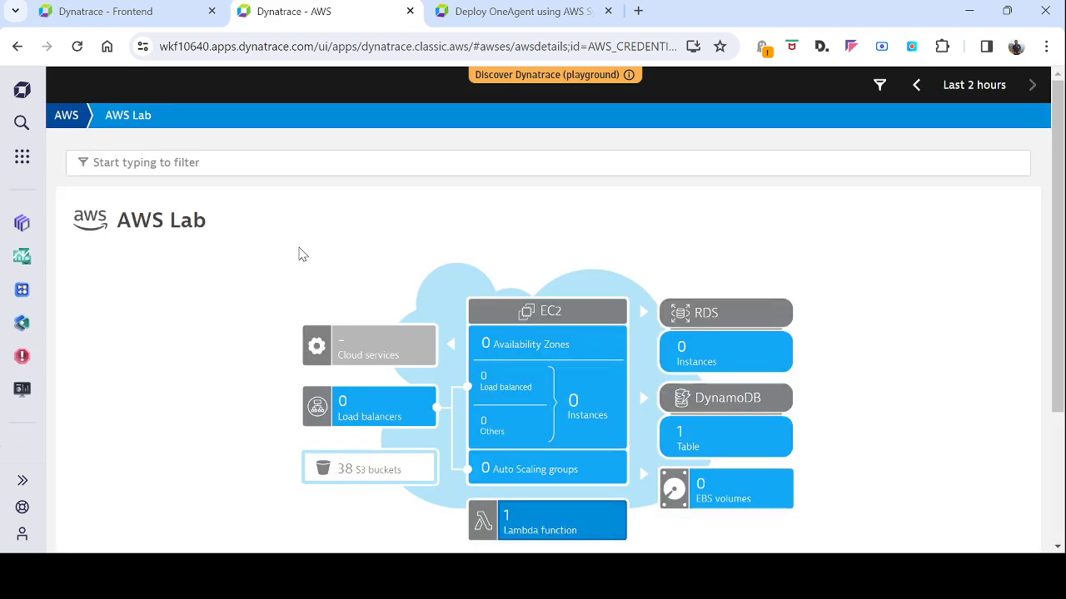
# Display AWS Lab's DynamoDB overview and examine its table, latency, throttled request and error charts.
pyautogui.scroll(-1, 302, 258)
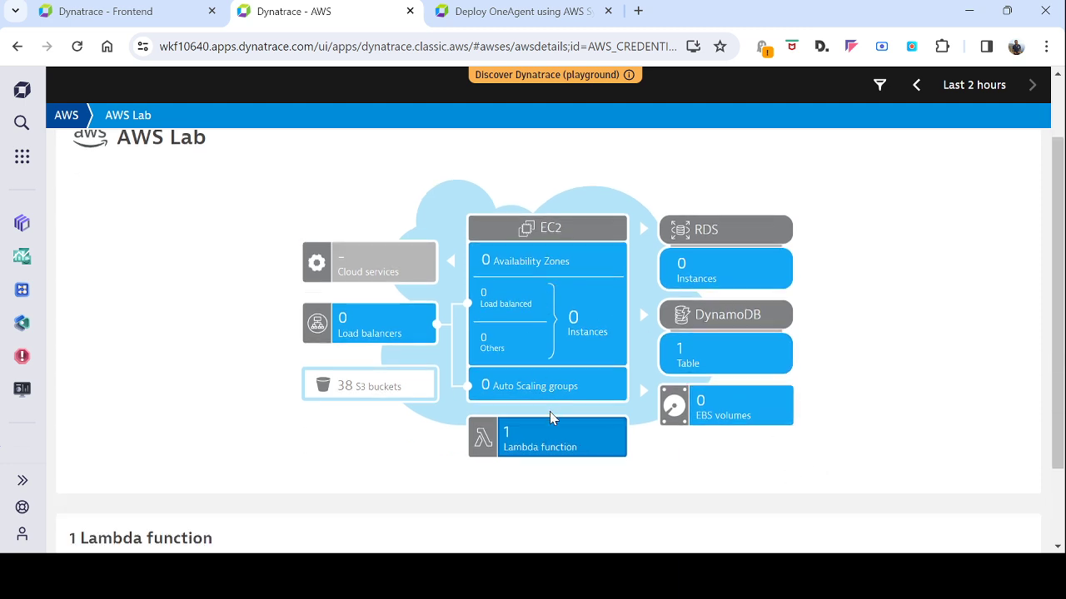
pyautogui.click(730, 359)
pyautogui.scroll(-3, 899, 380)
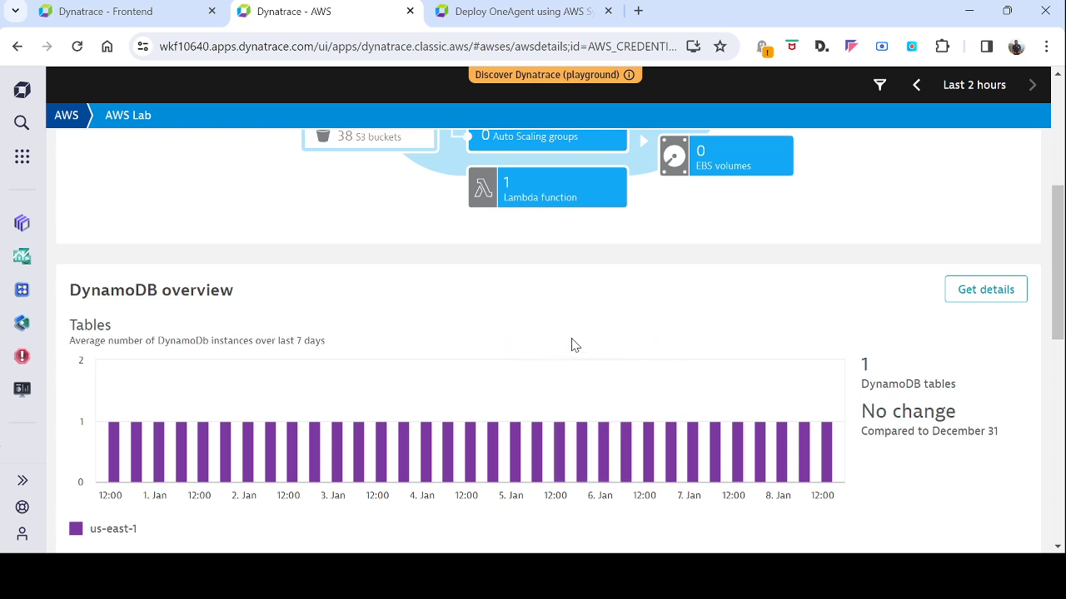
pyautogui.scroll(-1, 571, 345)
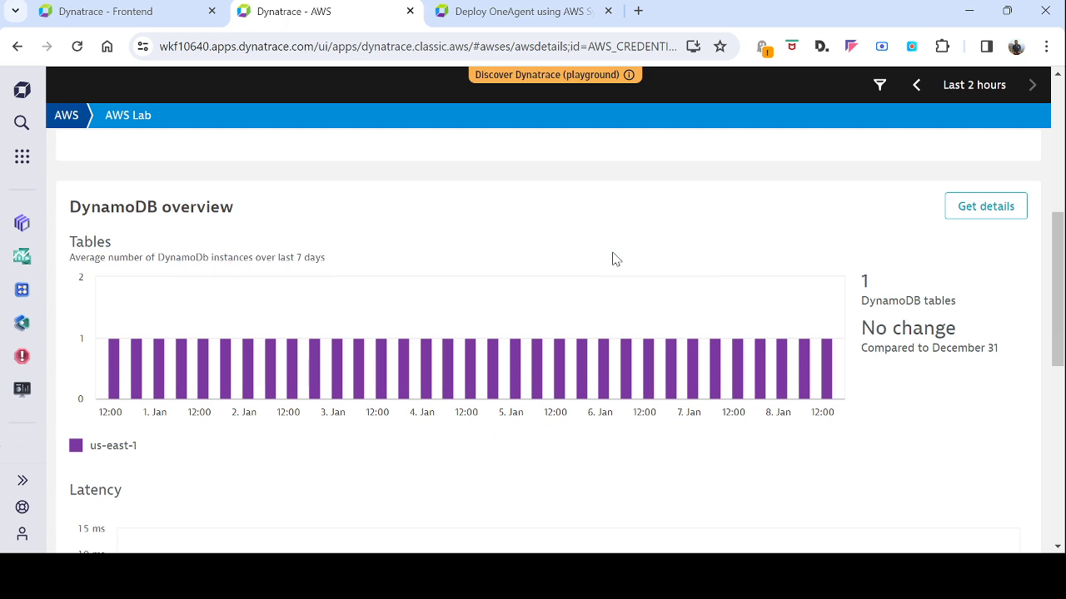
pyautogui.scroll(-1, 516, 312)
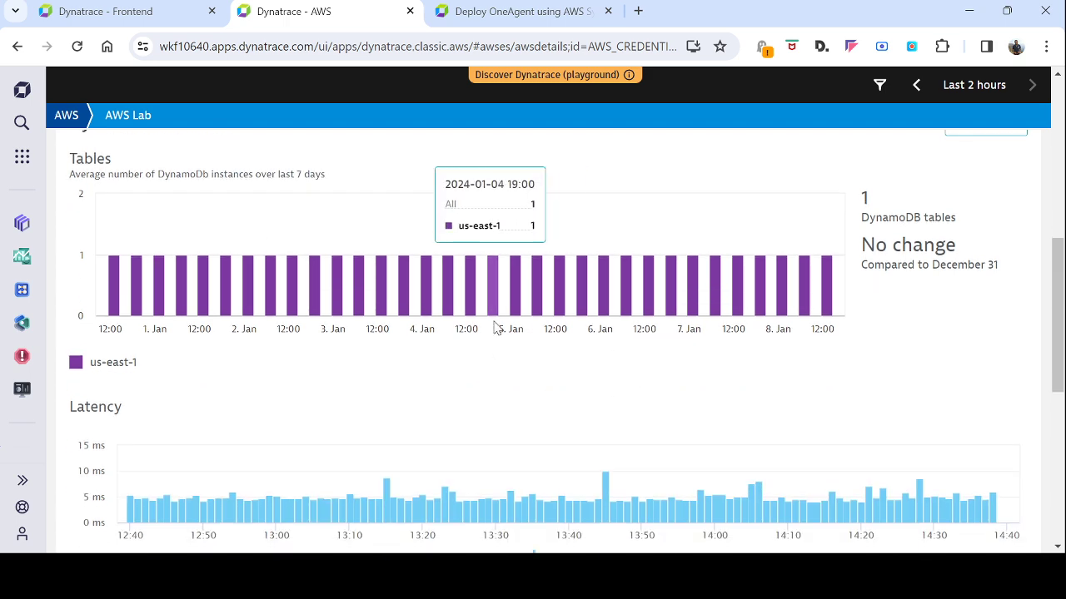
pyautogui.scroll(-5, 495, 327)
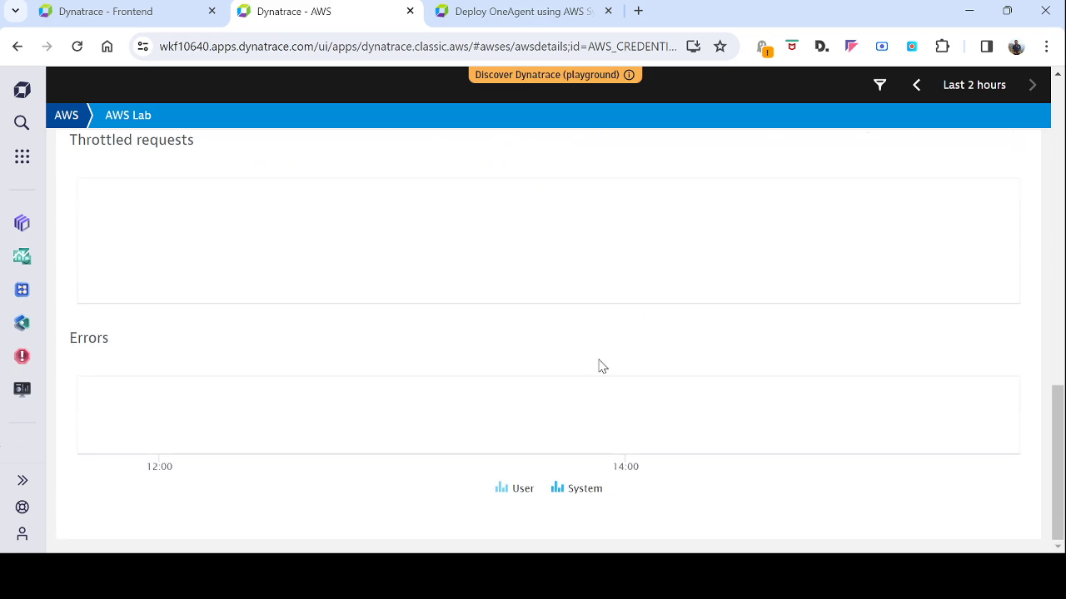
pyautogui.scroll(8, 602, 366)
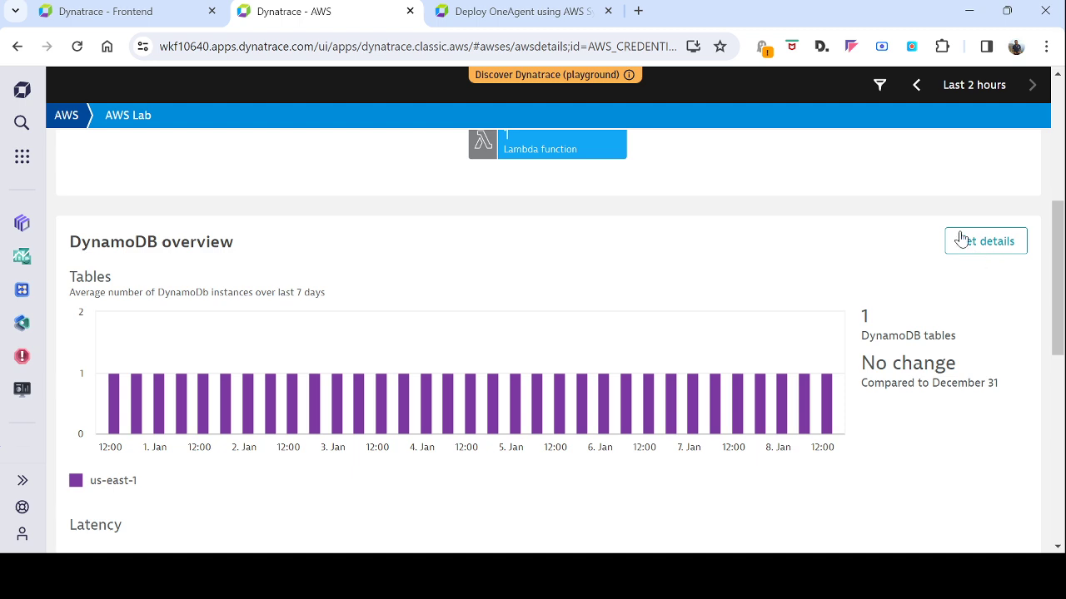
# Open the detailed list of DynamoDB tables and expand the details of user-info-table-discover.
pyautogui.click(985, 240)
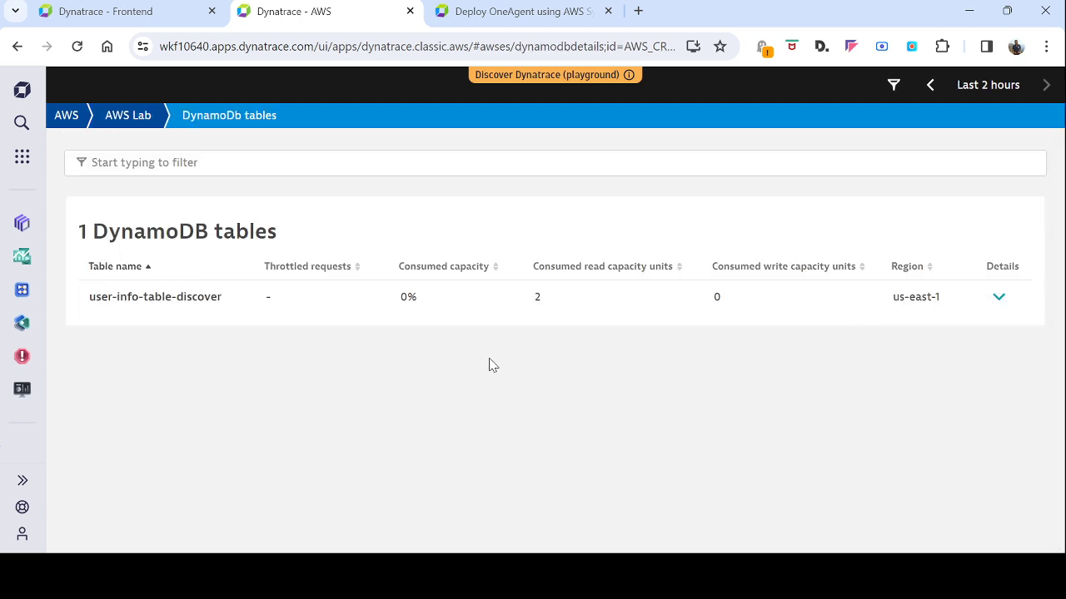
pyautogui.click(998, 300)
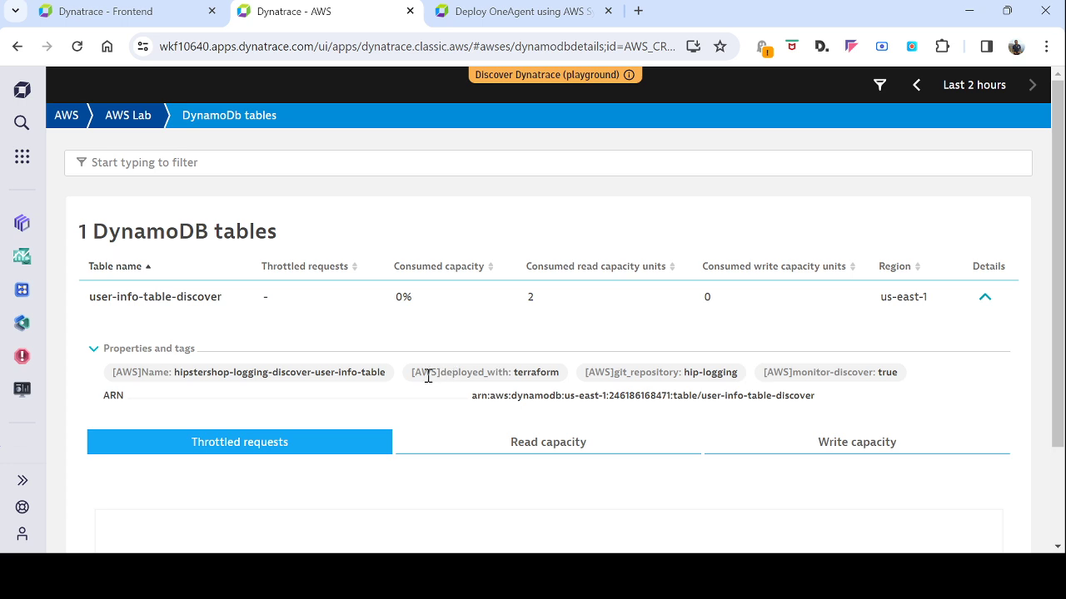
# Highlight the table's deployed_with: terraform tag and examine its throttled requests chart.
pyautogui.moveTo(412, 372); pyautogui.dragTo(575, 371)
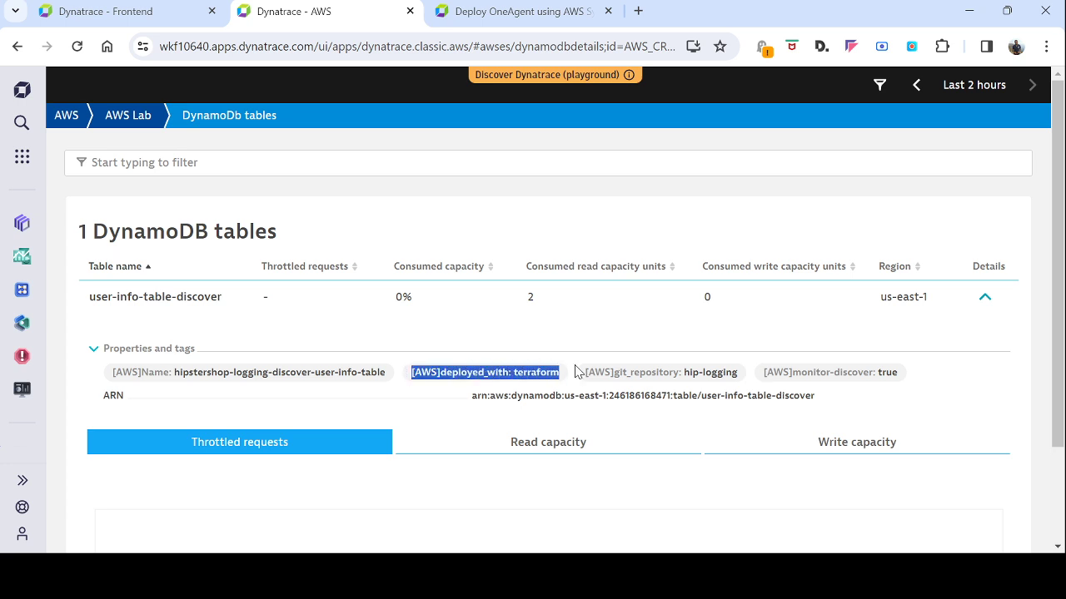
pyautogui.scroll(-2, 576, 372)
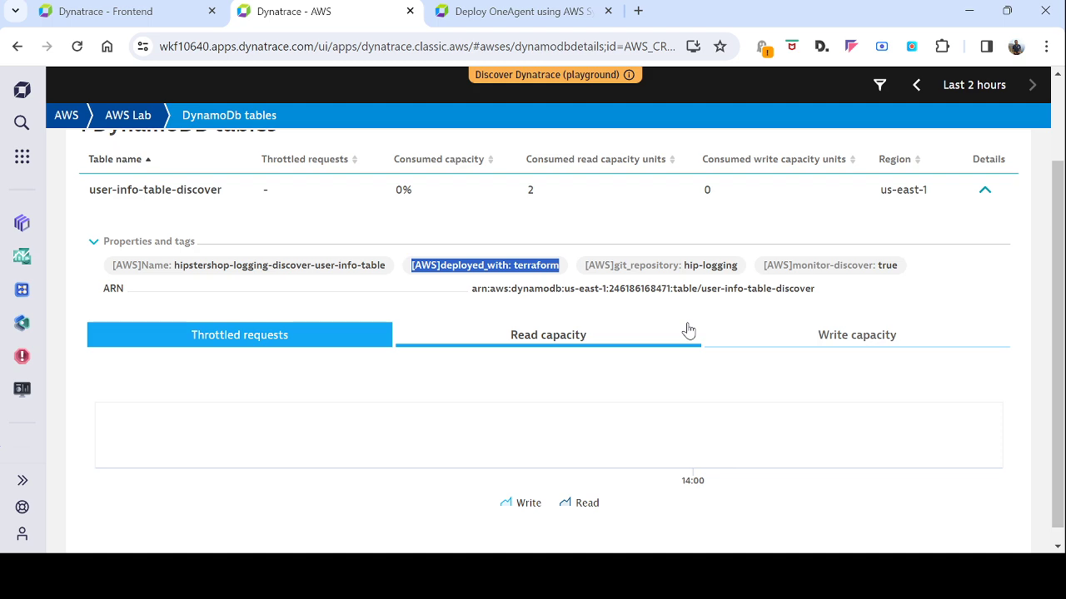
pyautogui.scroll(-1, 439, 430)
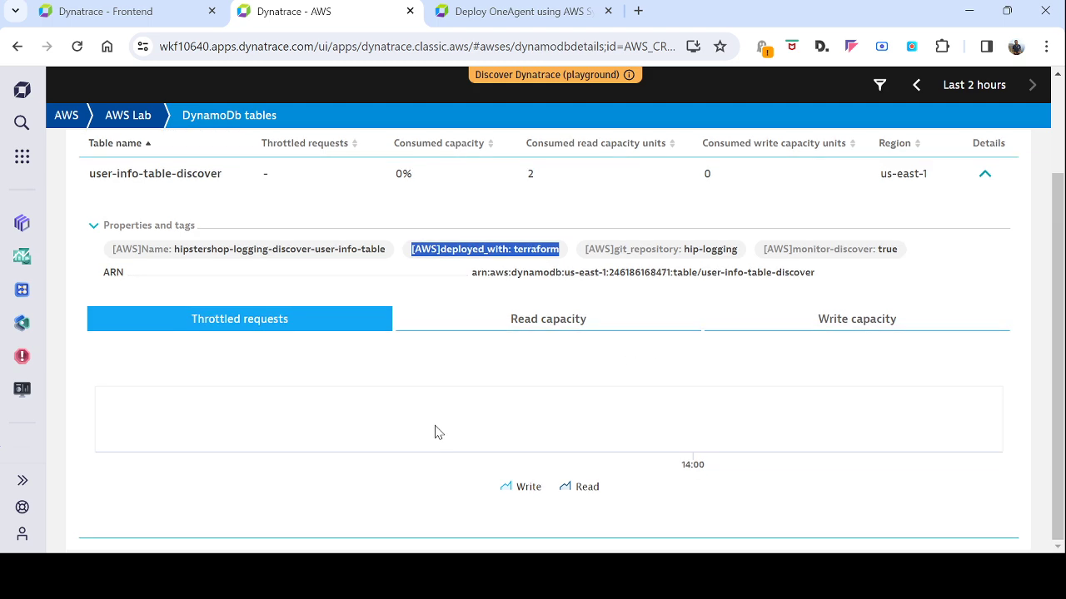
pyautogui.scroll(2, 429, 430)
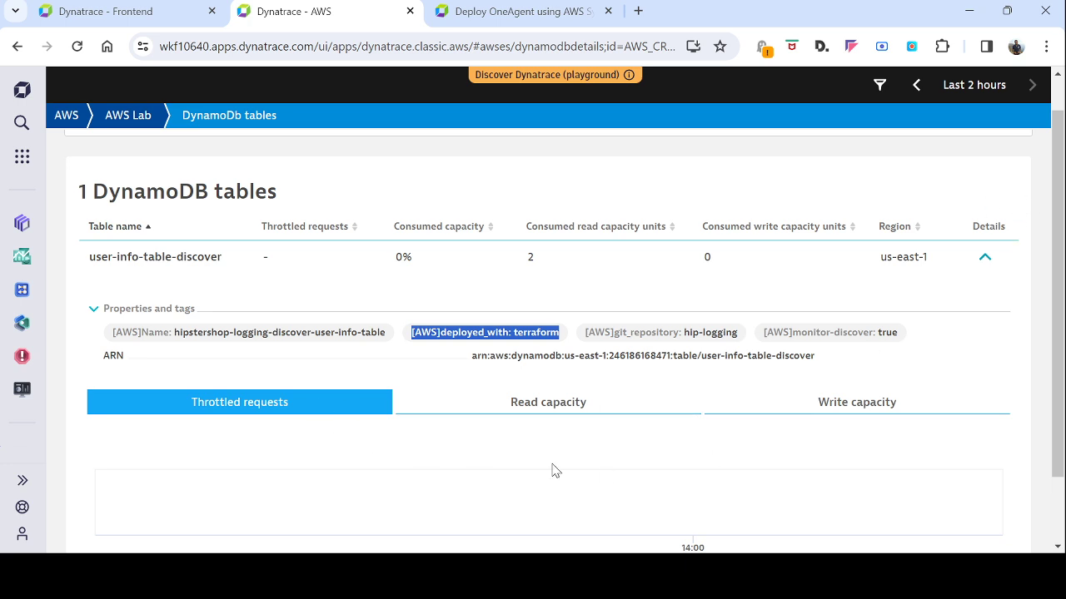
# View user-info-table-discover's read capacity and write capacity charts, then return to the top-level AWS overview.
pyautogui.click(533, 408)
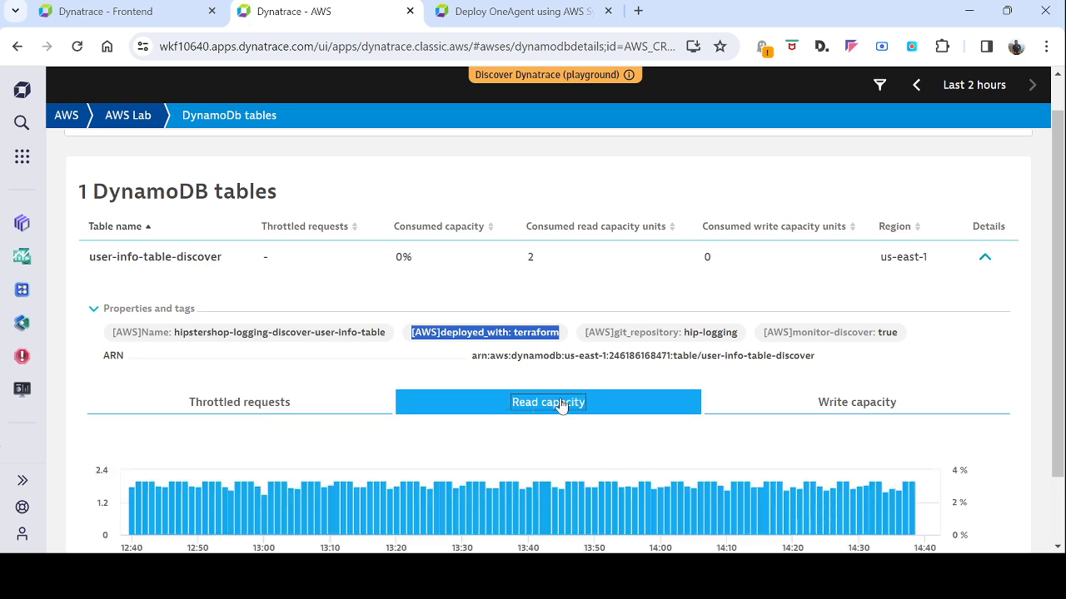
pyautogui.click(863, 404)
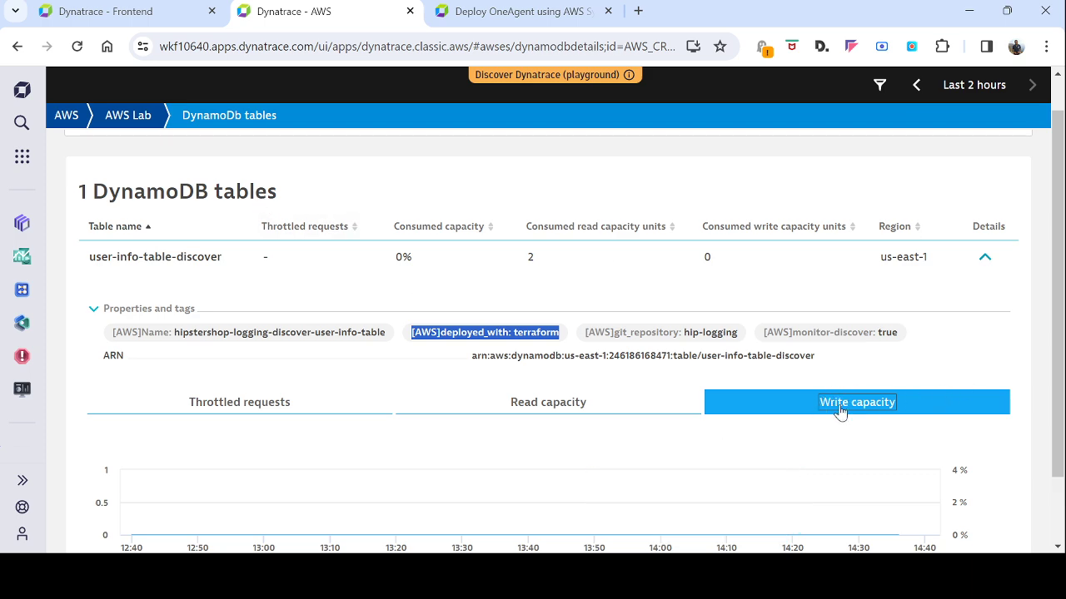
pyautogui.click(66, 115)
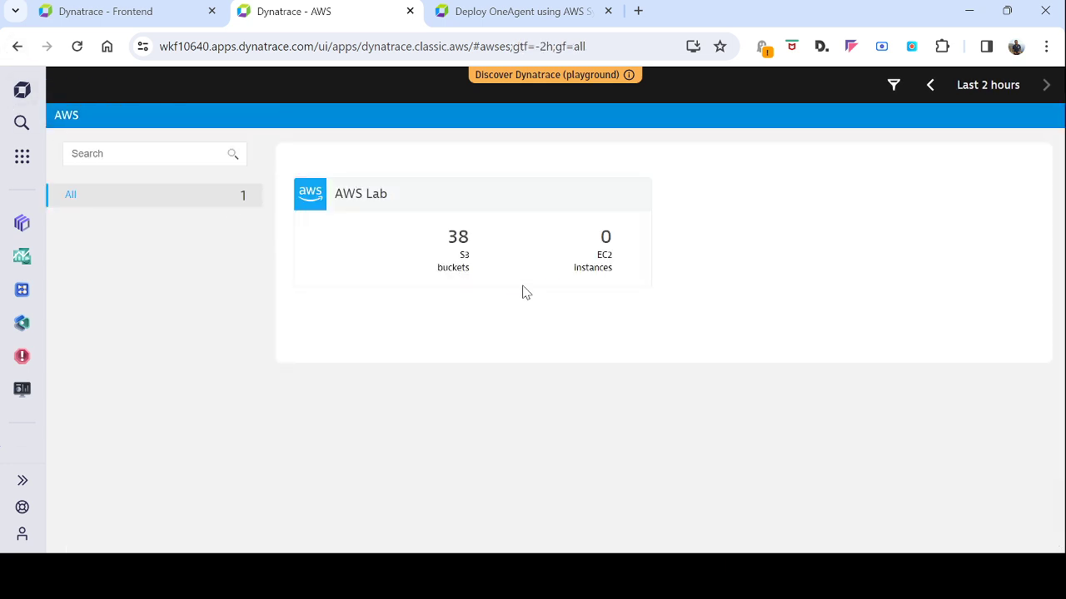